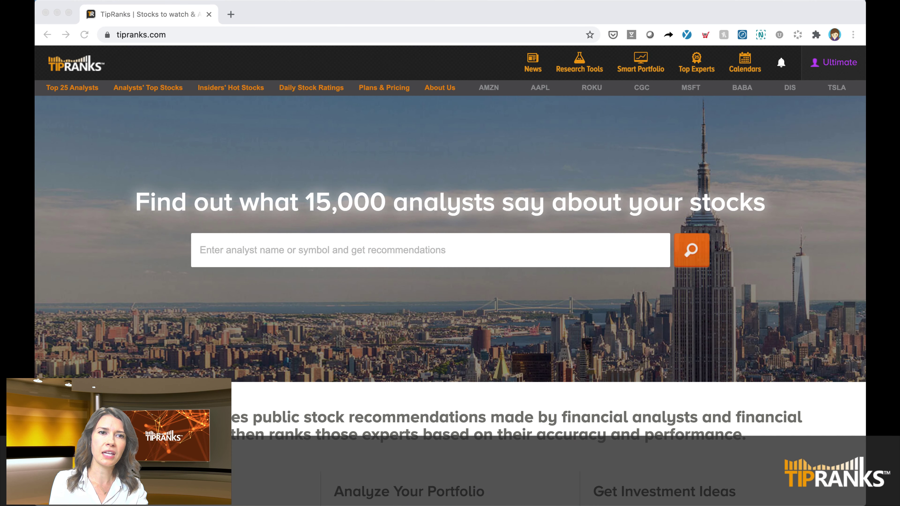
# Scroll the TipRanks homepage slightly and focus the 'Enter analyst name or symbol' search box.
pyautogui.scroll(-3, 211, 187)
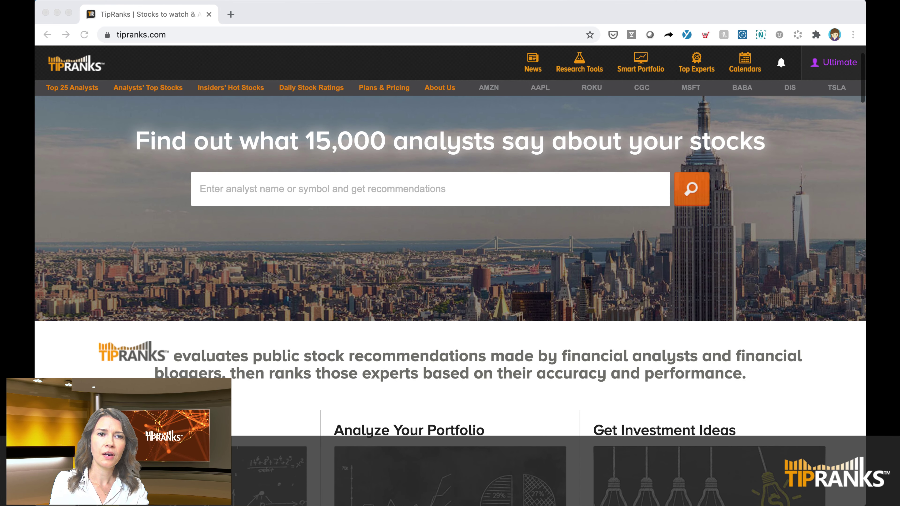
pyautogui.click(211, 187)
pyautogui.click(211, 188)
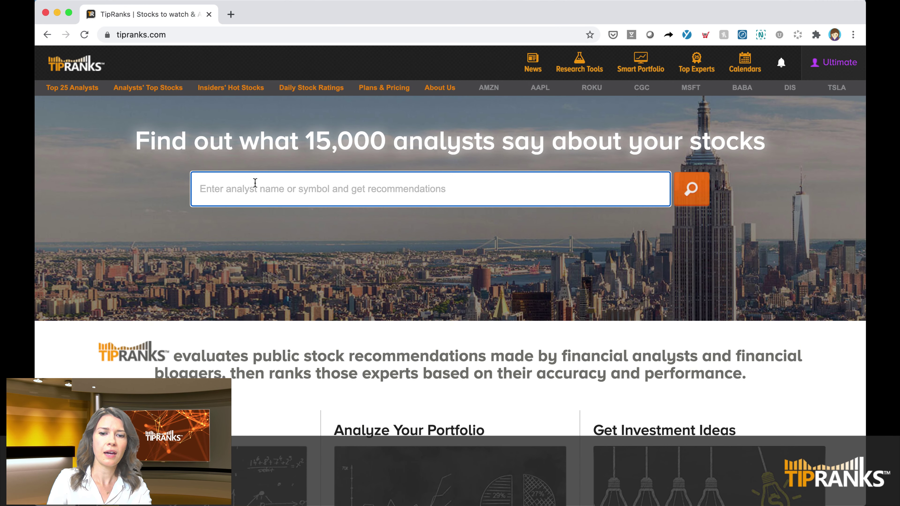
# Search 'amzn' and pick AMZN Amazon from the Ticker / Company suggestions.
pyautogui.write('amzn')
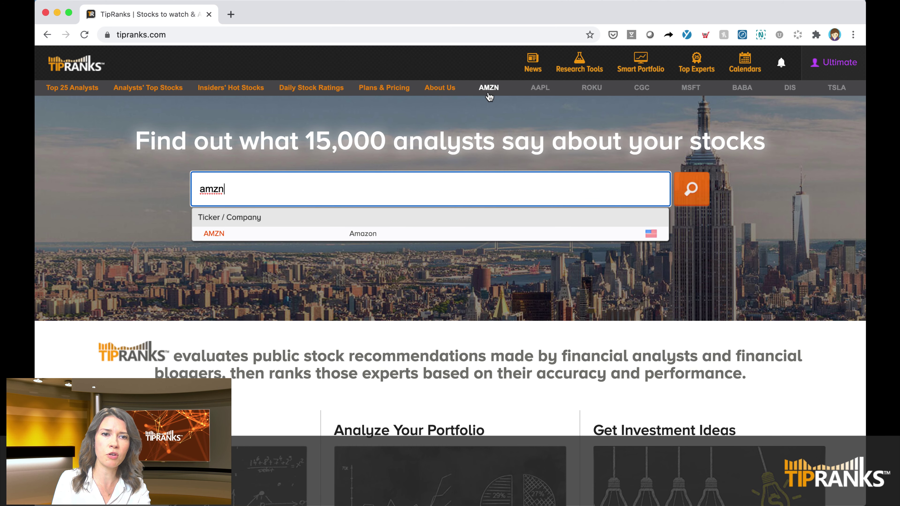
pyautogui.click(239, 239)
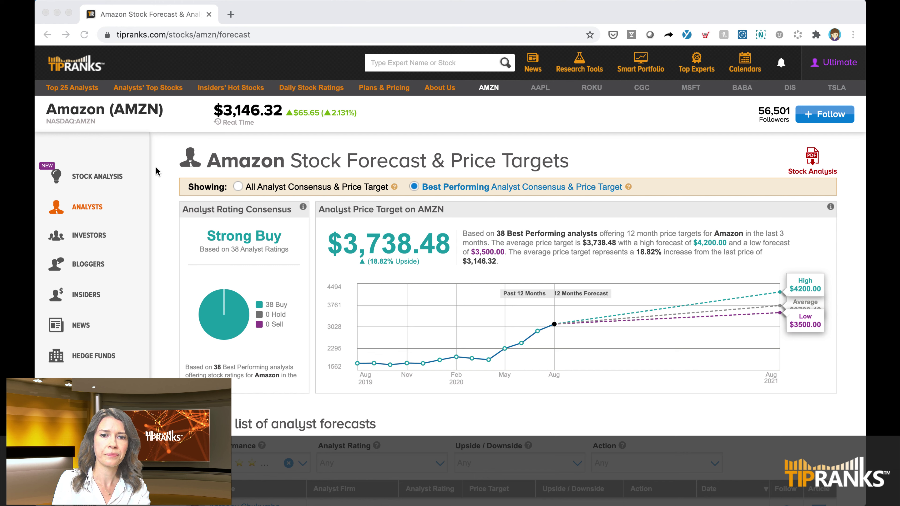
pyautogui.scroll(-3, 156, 168)
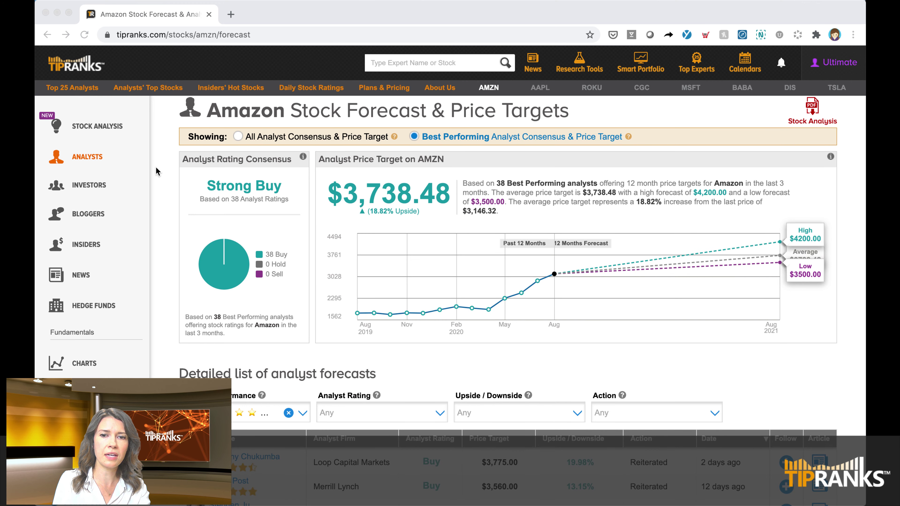
pyautogui.scroll(1, 156, 168)
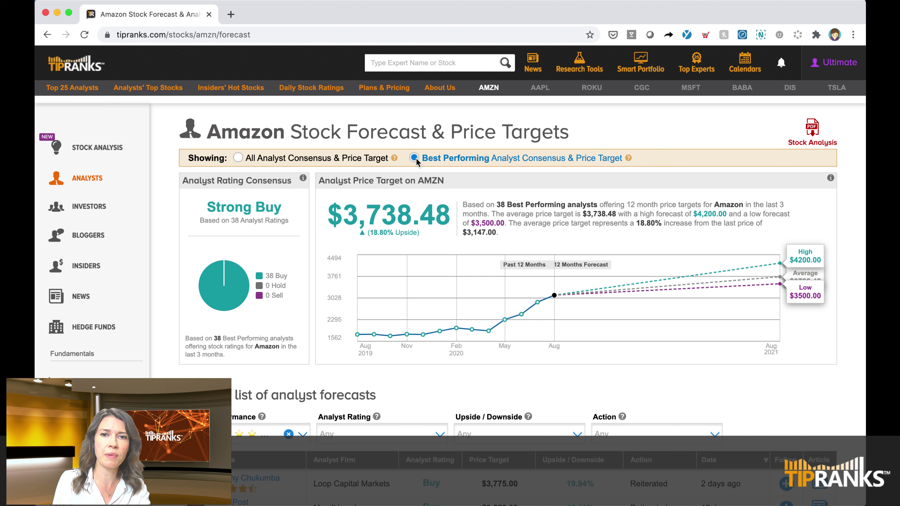
pyautogui.click(237, 158)
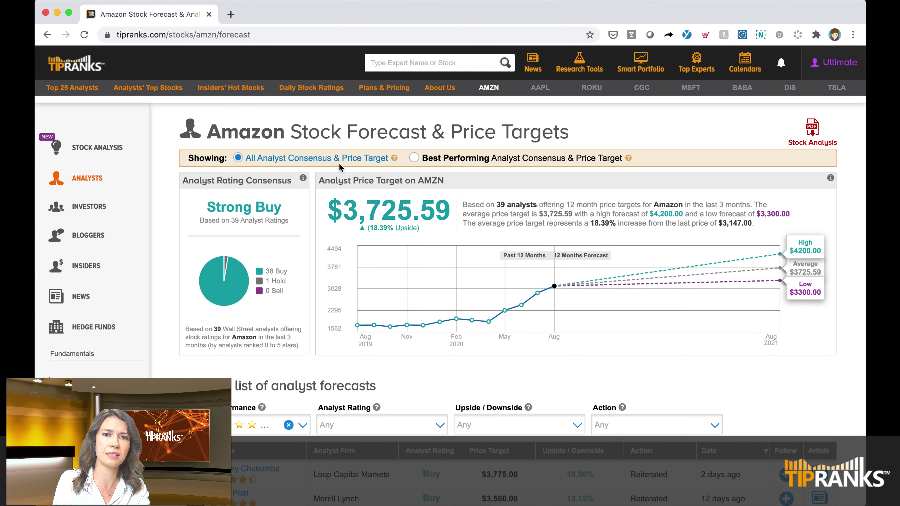
pyautogui.click(414, 158)
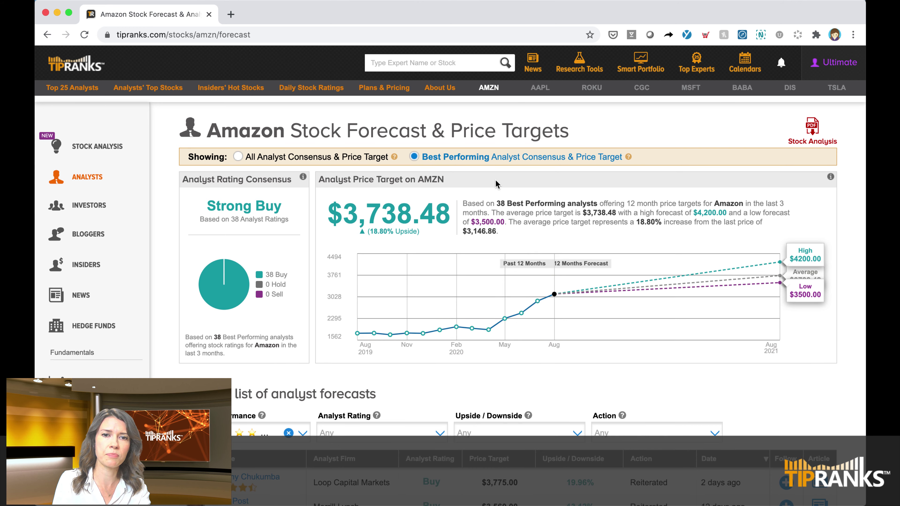
pyautogui.scroll(-3, 497, 183)
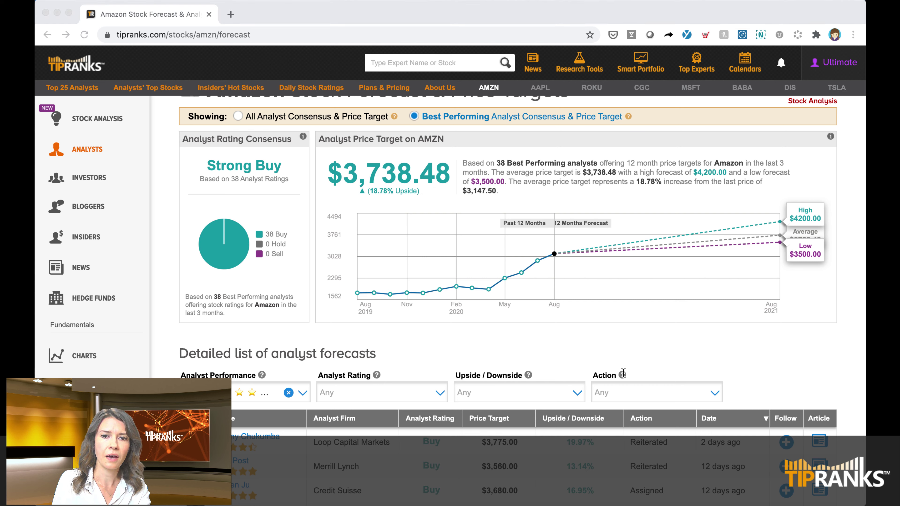
pyautogui.scroll(-3, 698, 189)
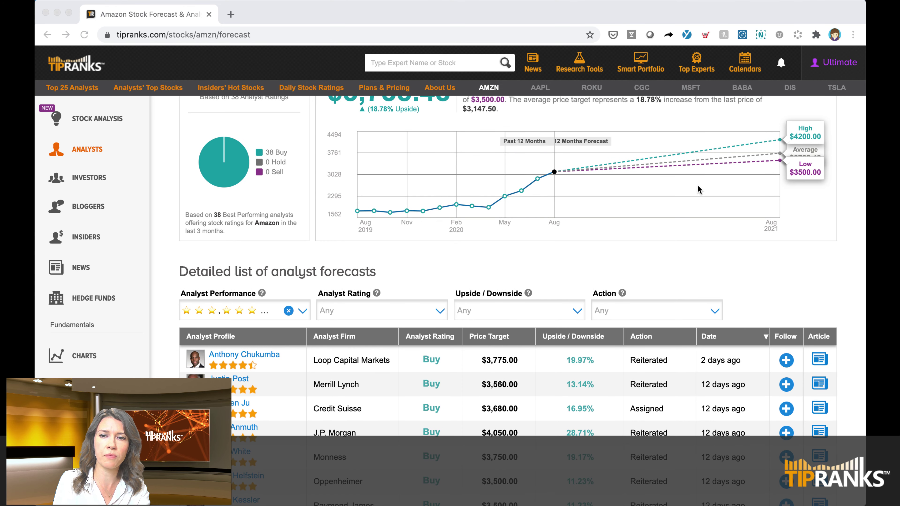
pyautogui.scroll(-1, 697, 186)
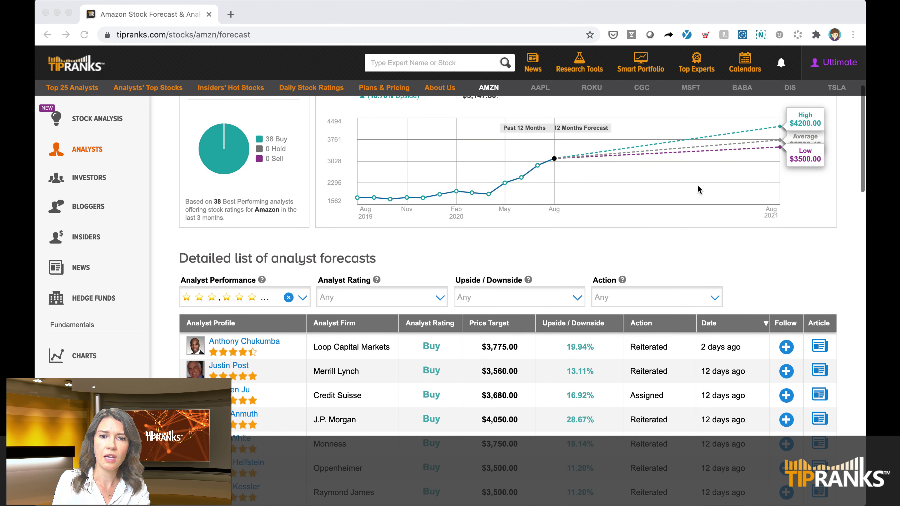
pyautogui.scroll(1, 697, 185)
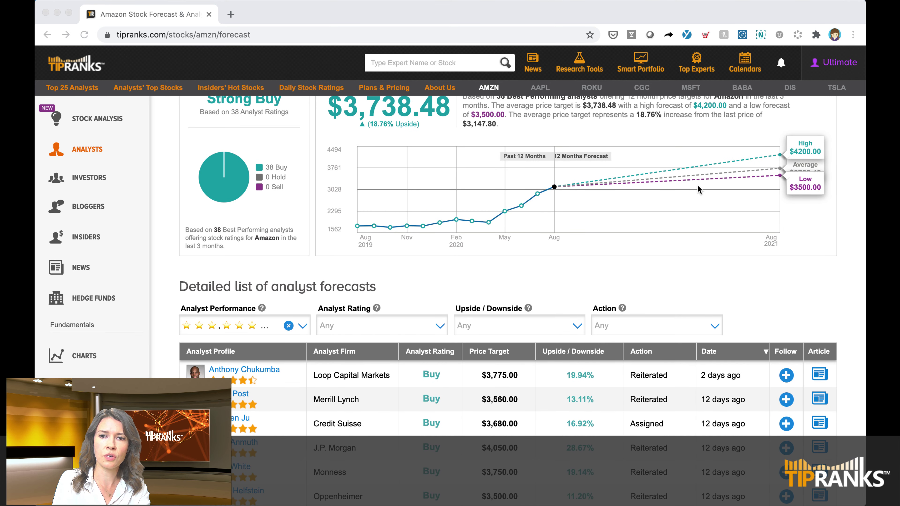
pyautogui.scroll(-3, 697, 185)
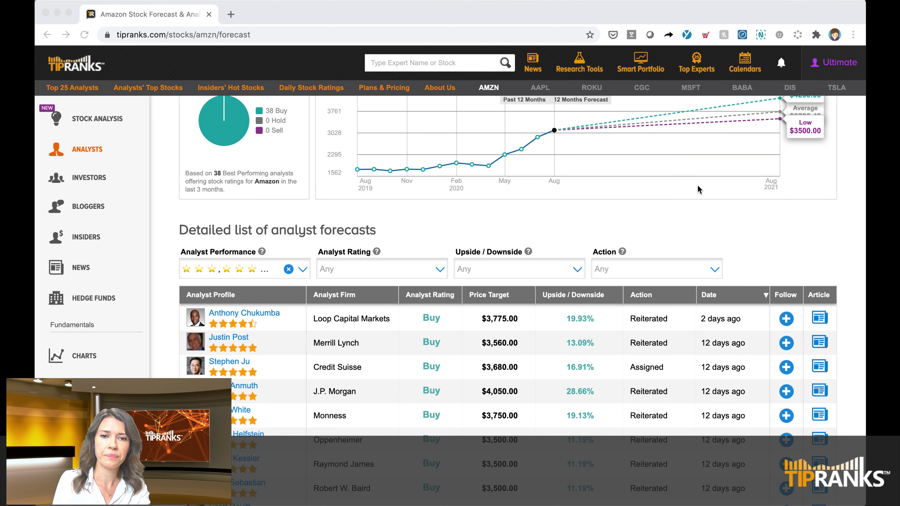
pyautogui.scroll(-1, 697, 185)
pyautogui.scroll(-3, 697, 186)
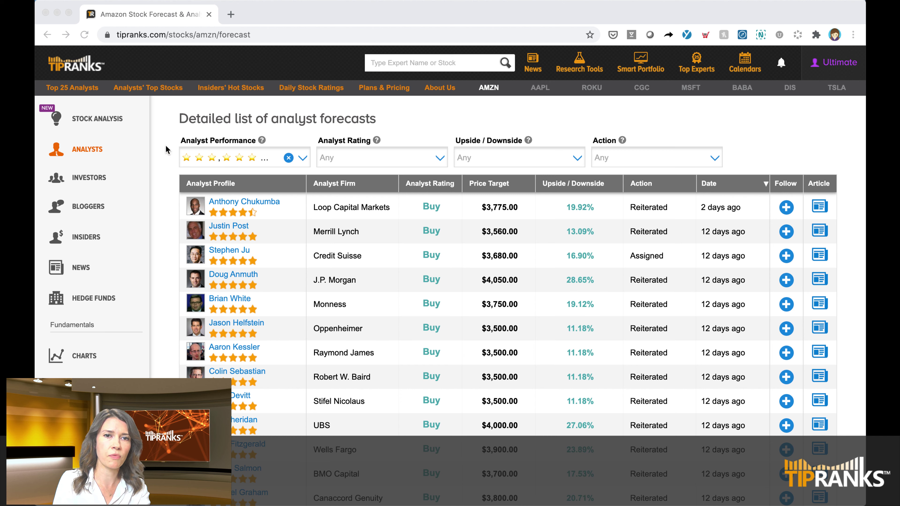
pyautogui.scroll(-1, 165, 148)
pyautogui.scroll(1, 167, 146)
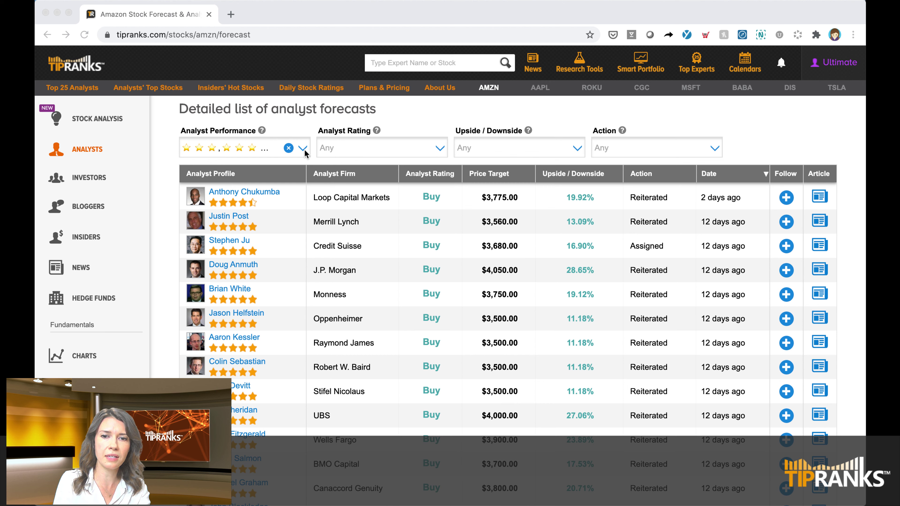
pyautogui.click(441, 153)
pyautogui.click(440, 151)
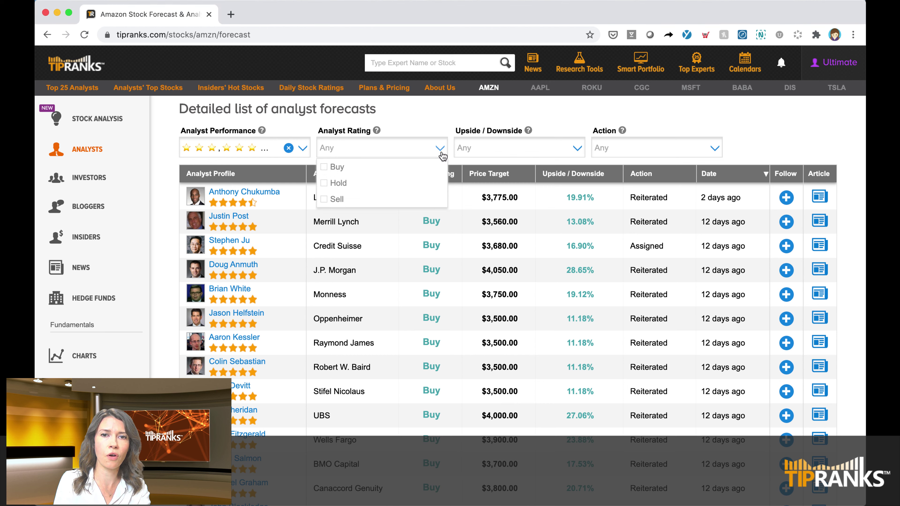
pyautogui.click(575, 151)
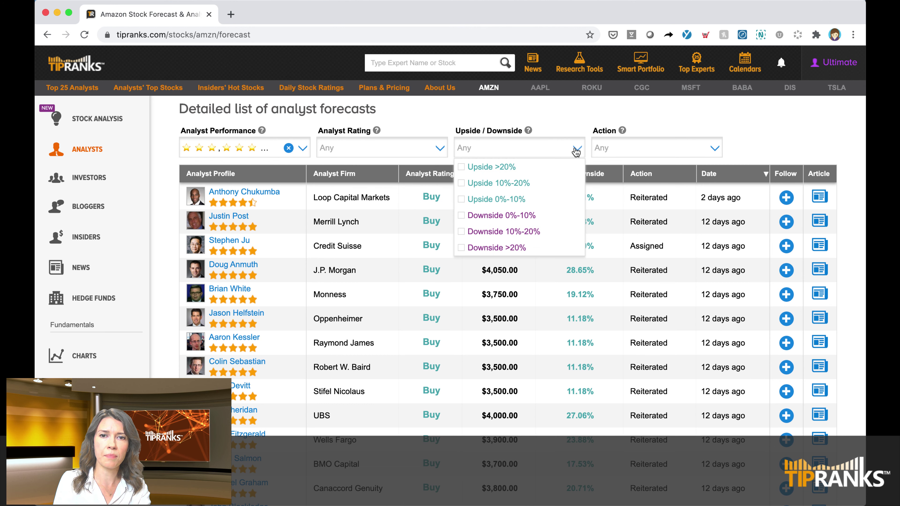
pyautogui.click(714, 151)
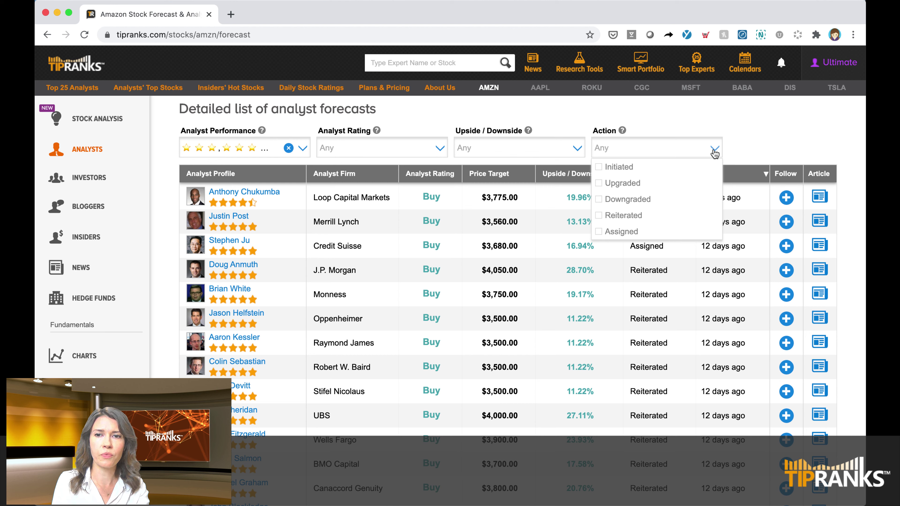
pyautogui.click(761, 143)
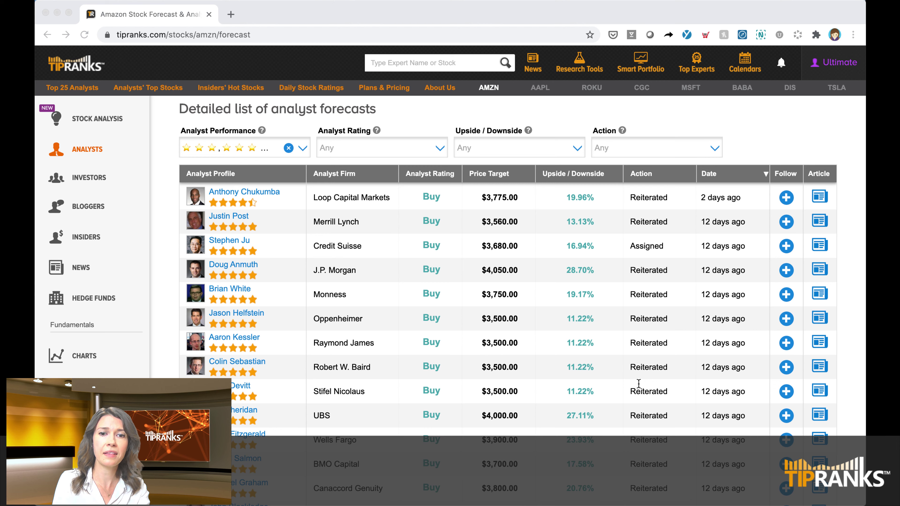
pyautogui.scroll(-2, 764, 130)
pyautogui.scroll(1, 763, 130)
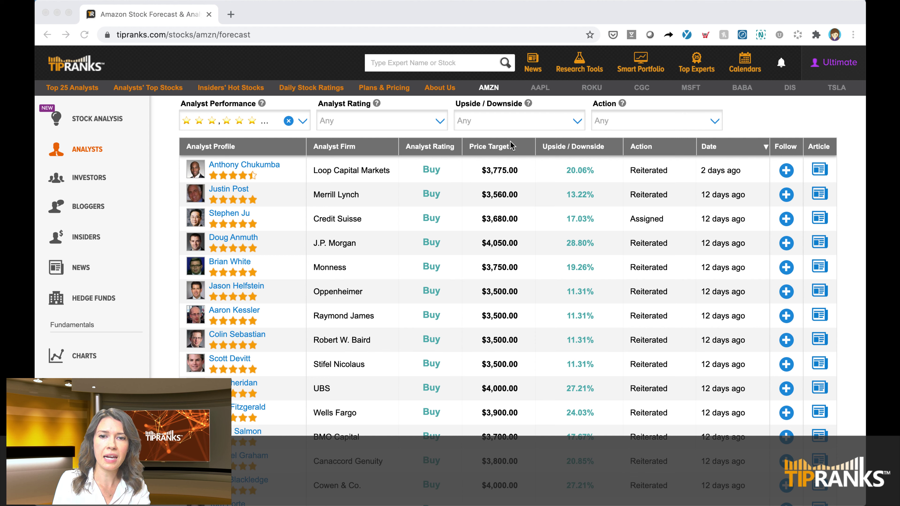
# Sort analysts by price target, restore date order, then preview Loop Capital Markets' 66% success rate and +9.7% return.
pyautogui.click(499, 148)
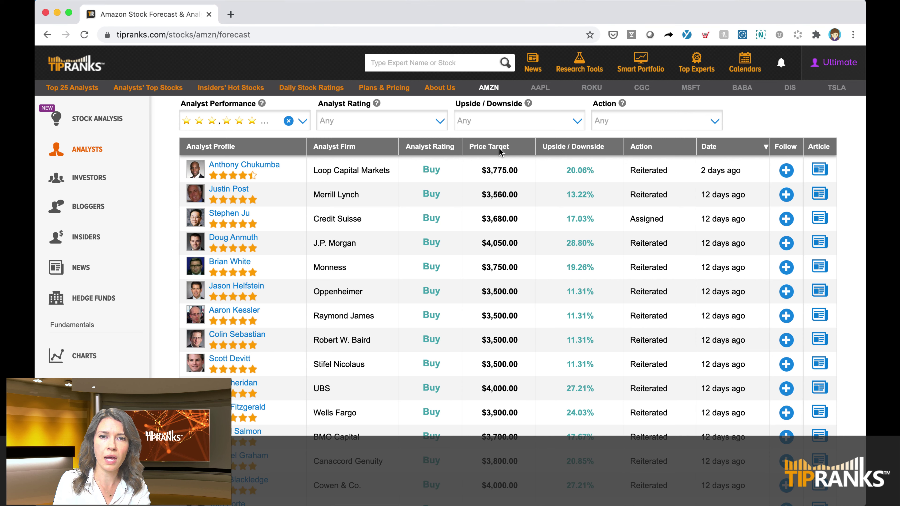
pyautogui.click(499, 148)
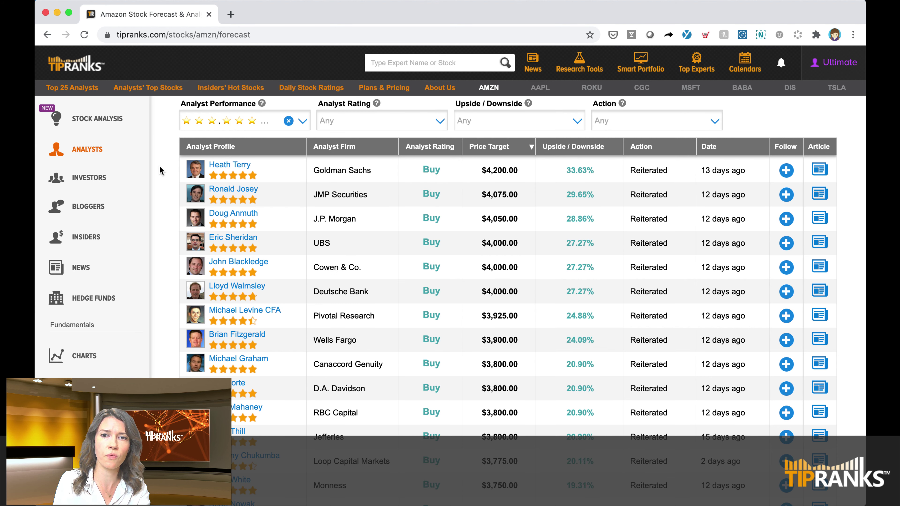
pyautogui.click(720, 153)
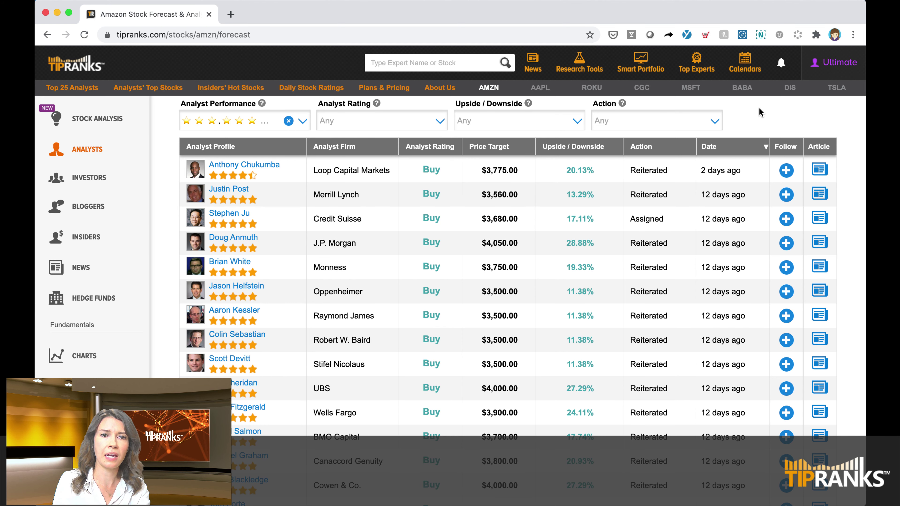
pyautogui.moveTo(268, 170)
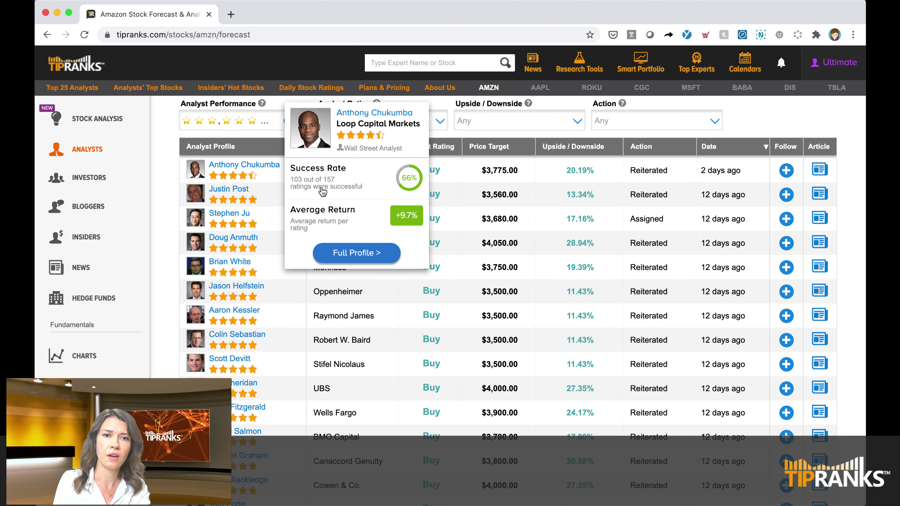
pyautogui.click(266, 171)
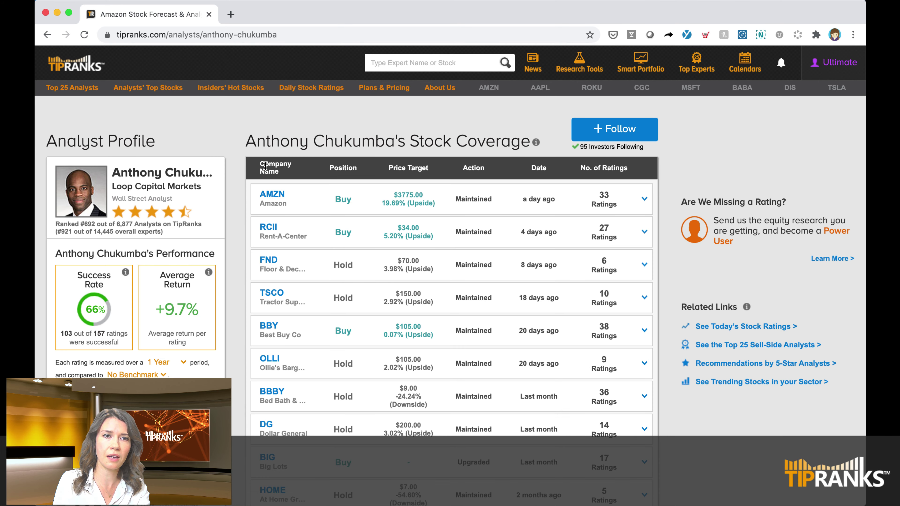
pyautogui.scroll(-2, 231, 158)
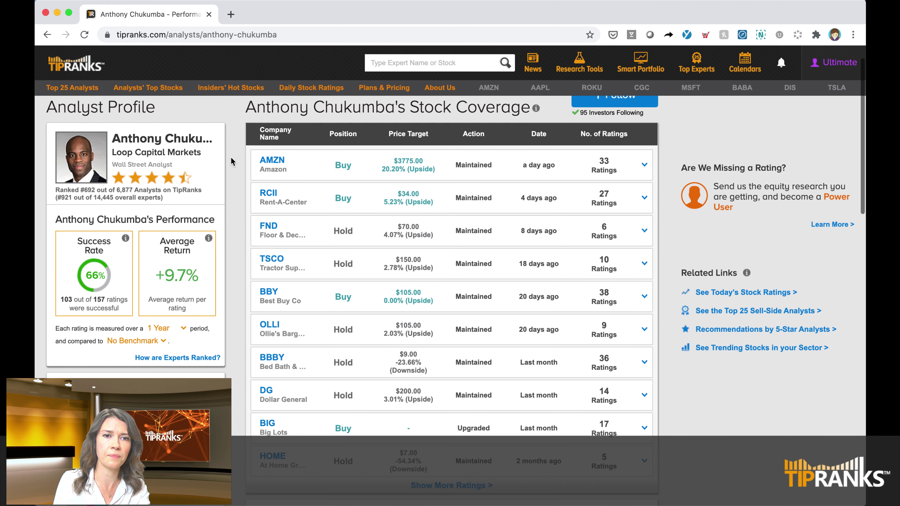
pyautogui.click(301, 167)
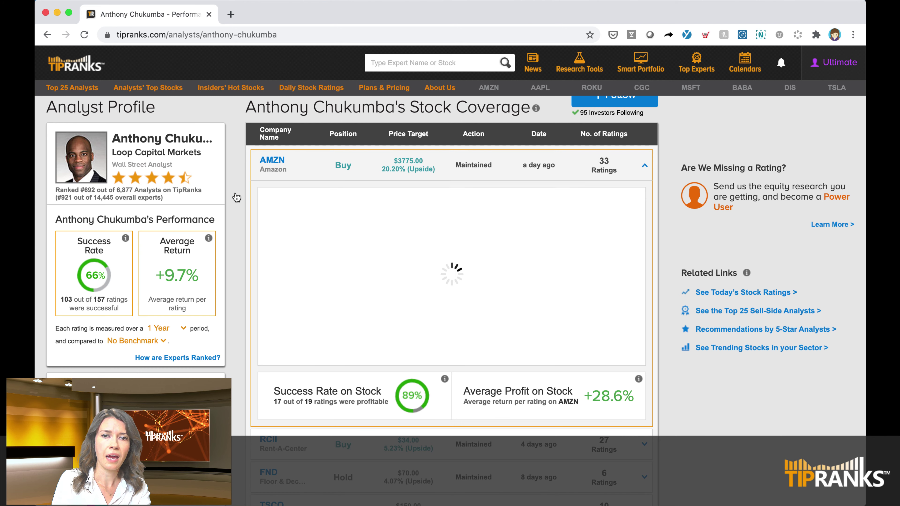
pyautogui.scroll(-5, 236, 197)
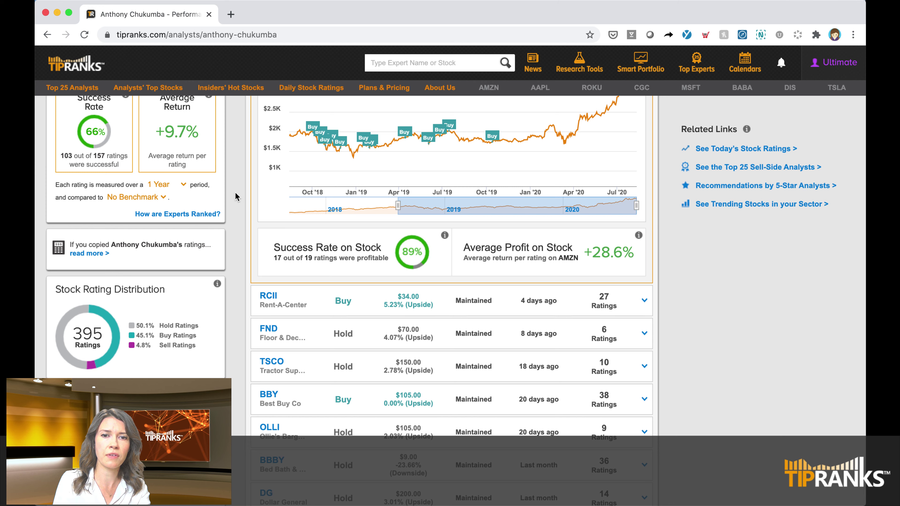
pyautogui.scroll(1, 235, 196)
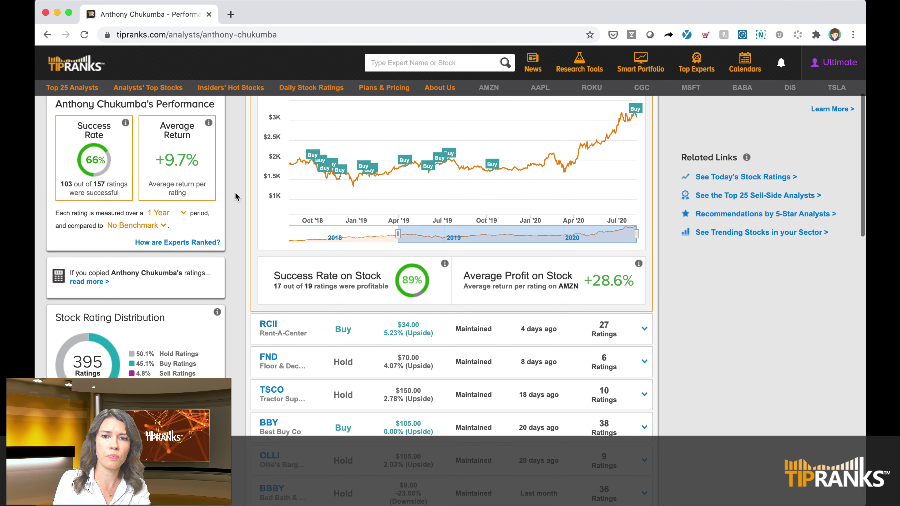
pyautogui.click(47, 34)
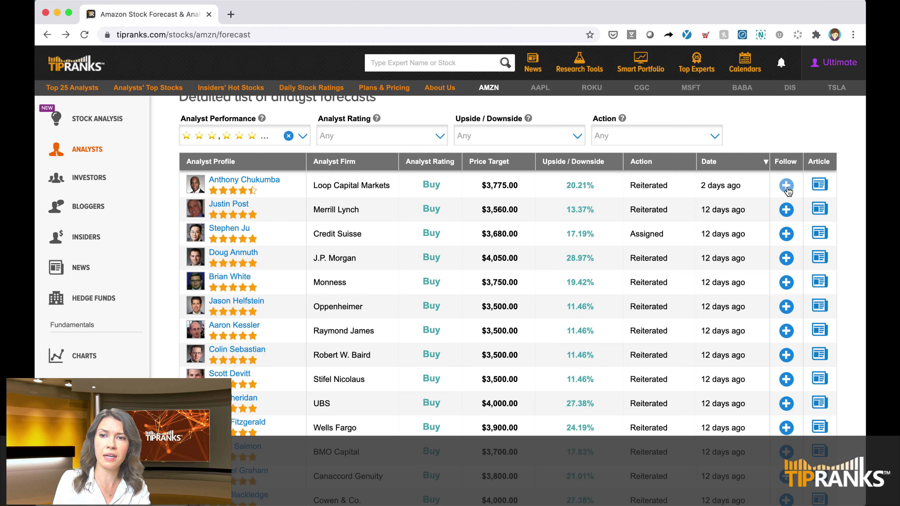
# Preview the article 'Amazon.com price target raised to $3,775 from $2,900 at Loop Capital'.
pyautogui.moveTo(821, 186)
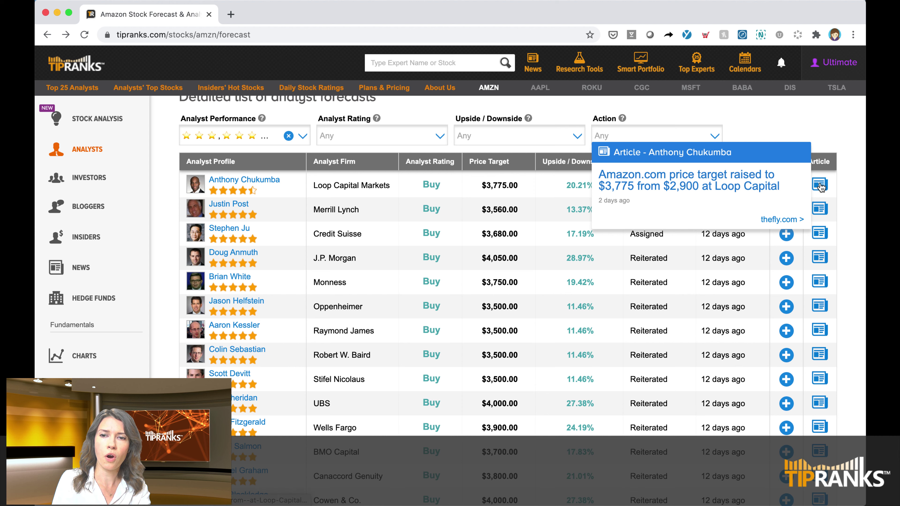